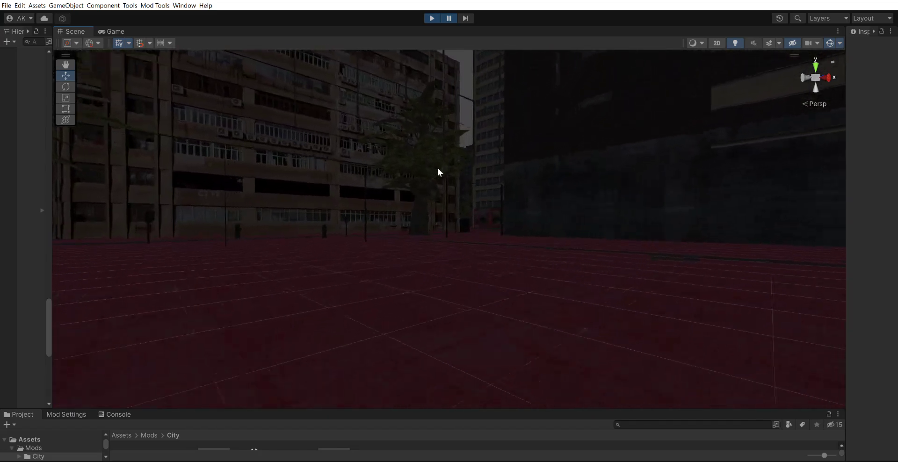
Examine the city scene at street level, from the sidewalk and crossing along the main road past the bus shelters.
{"action": "scroll", "coordinate": [438, 169], "scroll_direction": "up", "scroll_amount": 15}
{"action": "right_click_drag", "start_coordinate": [433, 193], "coordinate": [580, 204]}
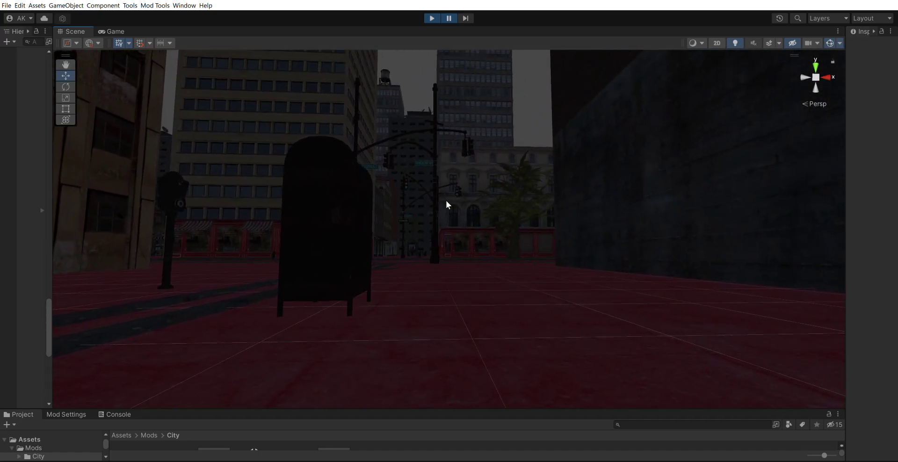
{"action": "scroll", "coordinate": [446, 201], "scroll_direction": "up", "scroll_amount": 15}
{"action": "right_click_drag", "start_coordinate": [449, 215], "coordinate": [719, 242]}
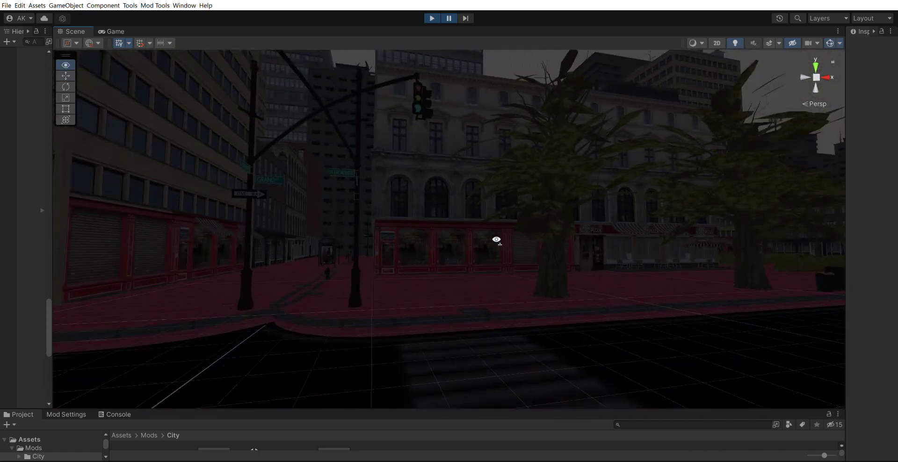
{"action": "right_click_drag", "start_coordinate": [392, 242], "coordinate": [393, 275]}
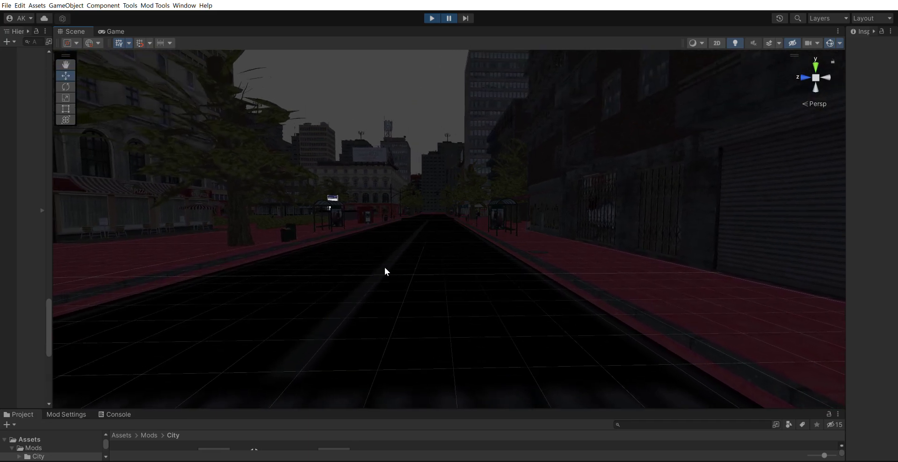
{"action": "scroll", "coordinate": [427, 213], "scroll_direction": "up", "scroll_amount": 10}
{"action": "right_click_drag", "start_coordinate": [444, 200], "coordinate": [413, 181]}
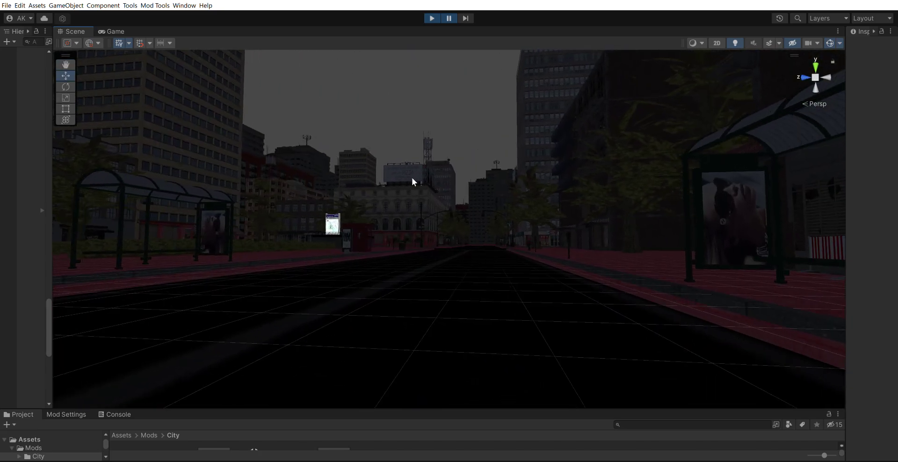
{"action": "scroll", "coordinate": [414, 181], "scroll_direction": "up", "scroll_amount": 10}
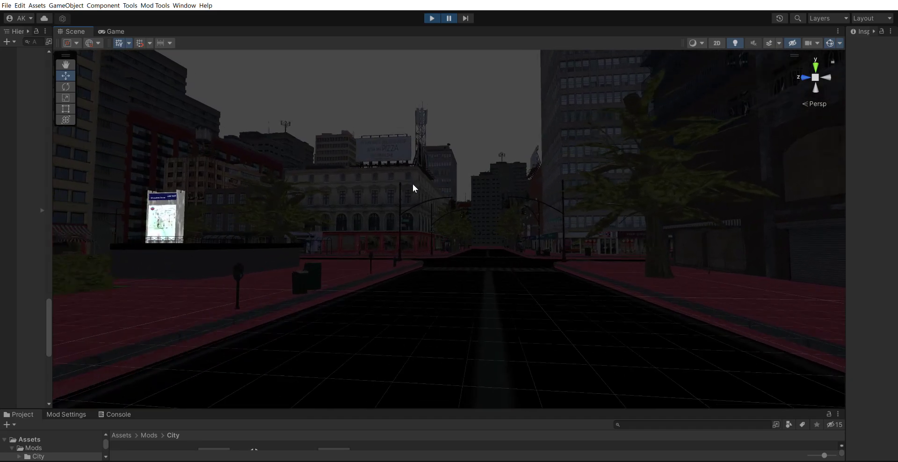
{"action": "scroll", "coordinate": [412, 185], "scroll_direction": "up", "scroll_amount": 10}
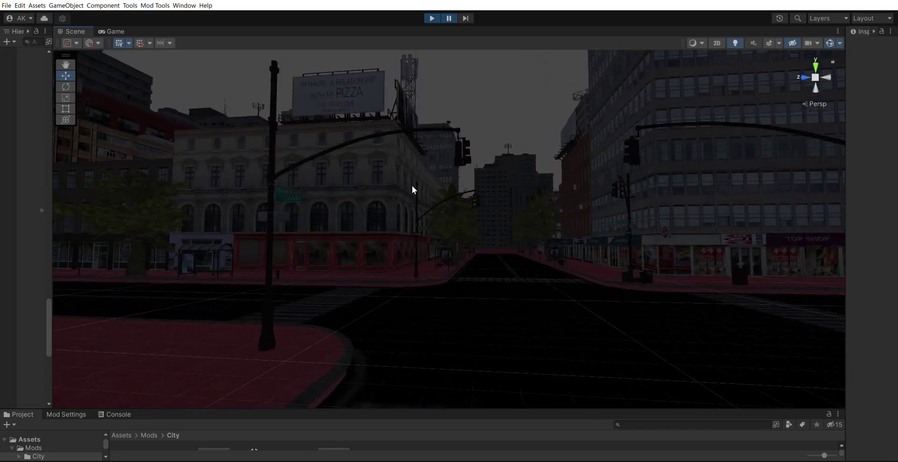
Look around the intersection and up at the surrounding towers and the building carrying the pizza billboard.
{"action": "right_click_drag", "start_coordinate": [410, 197], "coordinate": [172, 284]}
{"action": "key", "text": "w"}
{"action": "scroll", "coordinate": [206, 276], "scroll_direction": "up", "scroll_amount": 4}
{"action": "right_click_drag", "start_coordinate": [402, 268], "coordinate": [353, 255]}
{"action": "scroll", "coordinate": [428, 260], "scroll_direction": "up", "scroll_amount": 3}
{"action": "right_click_drag", "start_coordinate": [429, 261], "coordinate": [498, 251]}
{"action": "scroll", "coordinate": [451, 365], "scroll_direction": "up", "scroll_amount": 2}
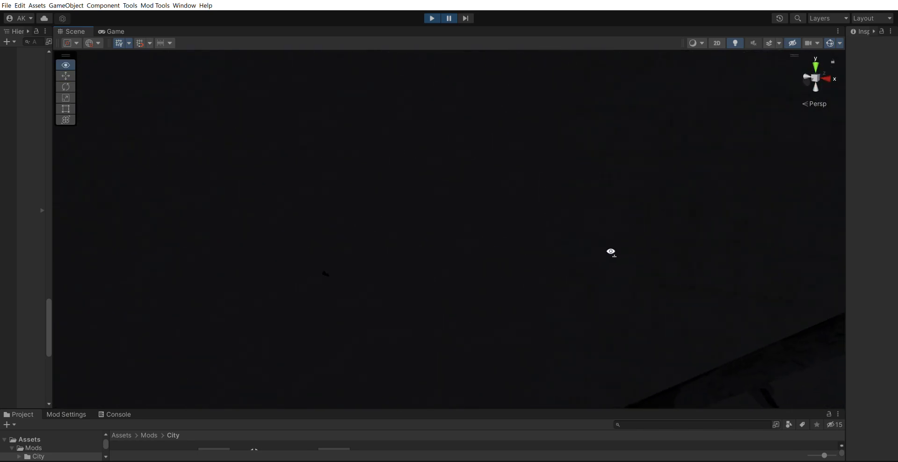
{"action": "right_click_drag", "start_coordinate": [215, 242], "coordinate": [819, 128]}
{"action": "right_click_drag", "start_coordinate": [392, 189], "coordinate": [452, 224]}
{"action": "scroll", "coordinate": [453, 225], "scroll_direction": "up", "scroll_amount": 8}
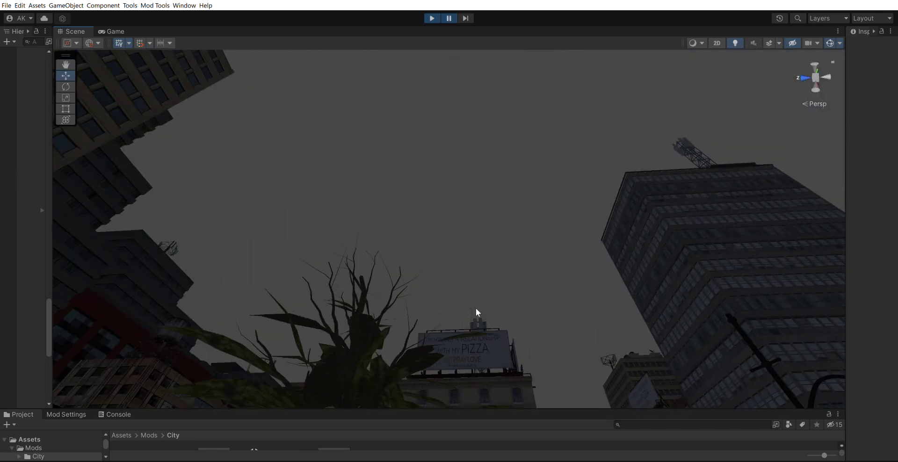
{"action": "scroll", "coordinate": [476, 313], "scroll_direction": "up", "scroll_amount": 6}
{"action": "right_click_drag", "start_coordinate": [476, 313], "coordinate": [514, 442]}
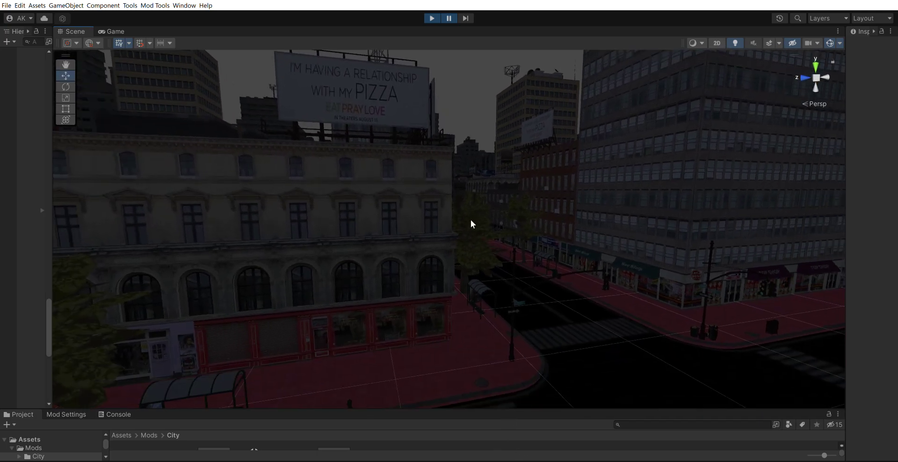
Inspect the long tree-lined avenue, following its shopfronts and crossings from above the road to the city's edge.
{"action": "scroll", "coordinate": [471, 223], "scroll_direction": "up", "scroll_amount": 5}
{"action": "right_click_drag", "start_coordinate": [471, 223], "coordinate": [711, 215]}
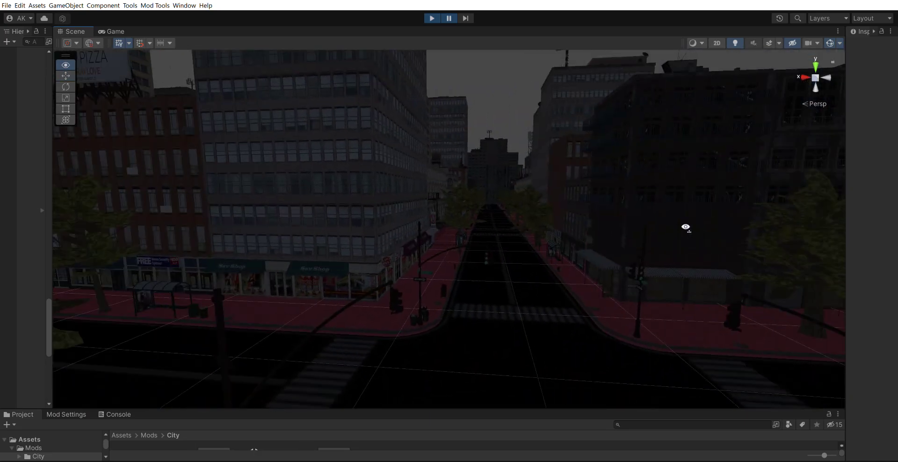
{"action": "scroll", "coordinate": [453, 215], "scroll_direction": "up", "scroll_amount": 10}
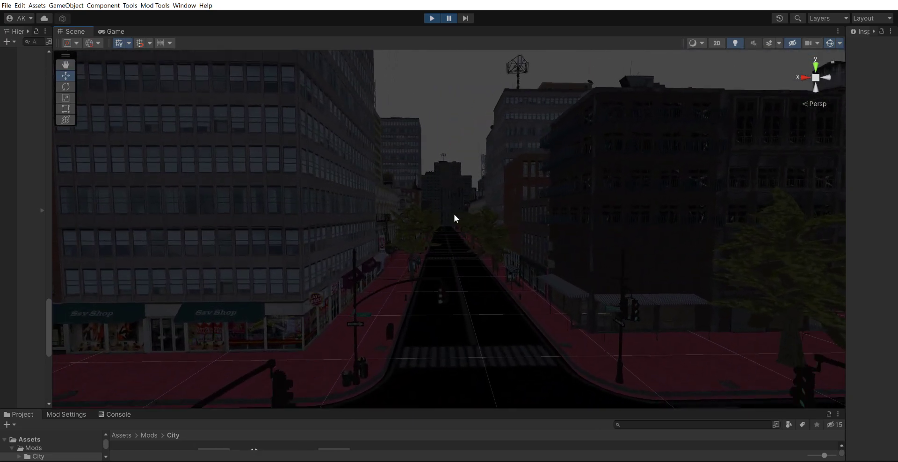
{"action": "scroll", "coordinate": [454, 214], "scroll_direction": "up", "scroll_amount": 10}
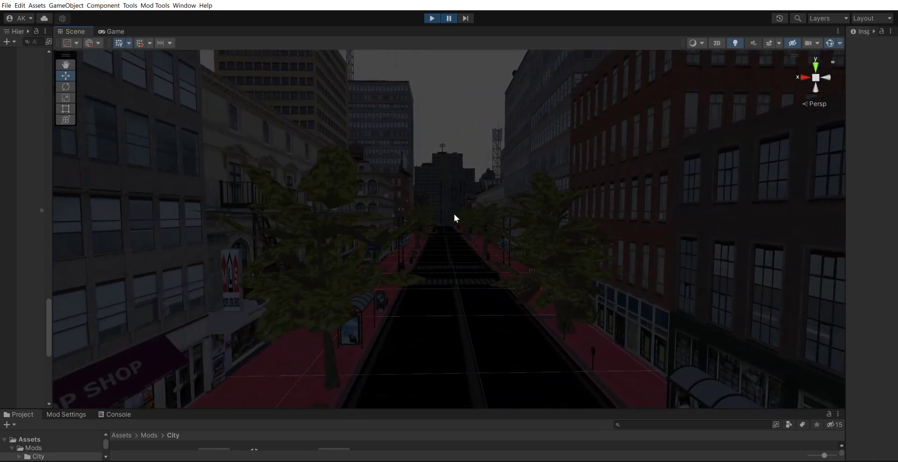
{"action": "scroll", "coordinate": [454, 214], "scroll_direction": "up", "scroll_amount": 10}
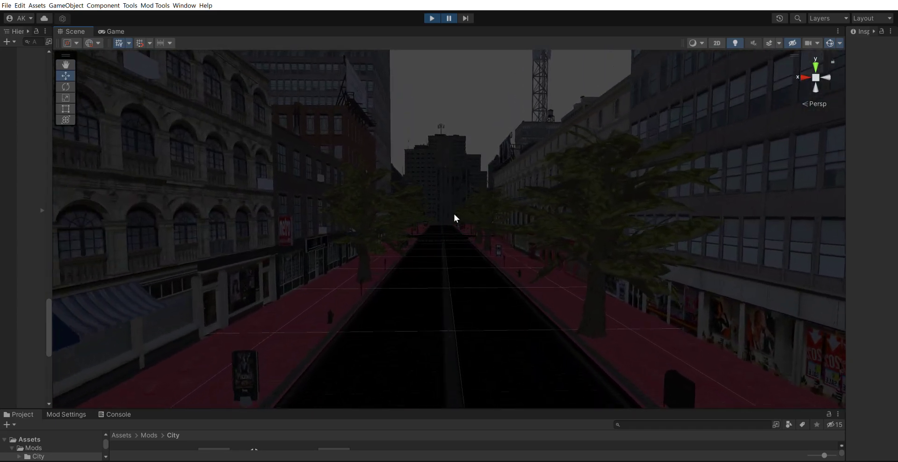
{"action": "scroll", "coordinate": [454, 214], "scroll_direction": "up", "scroll_amount": 10}
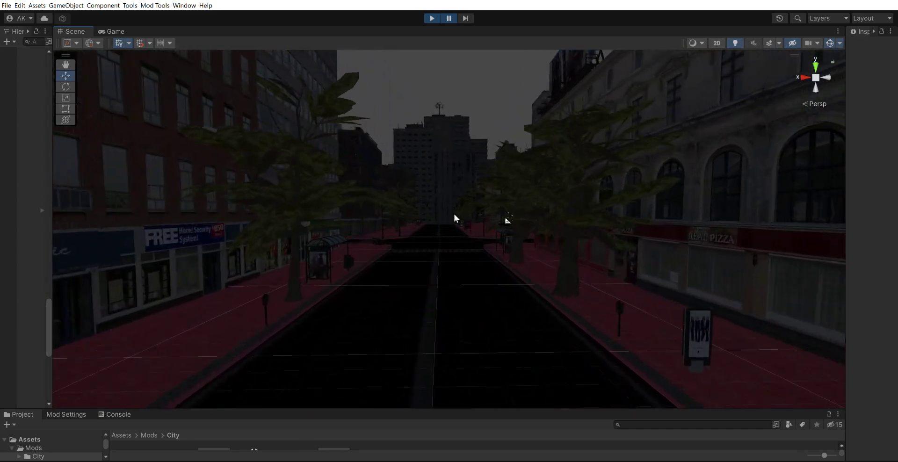
{"action": "right_click_drag", "start_coordinate": [453, 214], "coordinate": [451, 260]}
{"action": "scroll", "coordinate": [442, 223], "scroll_direction": "up", "scroll_amount": 8}
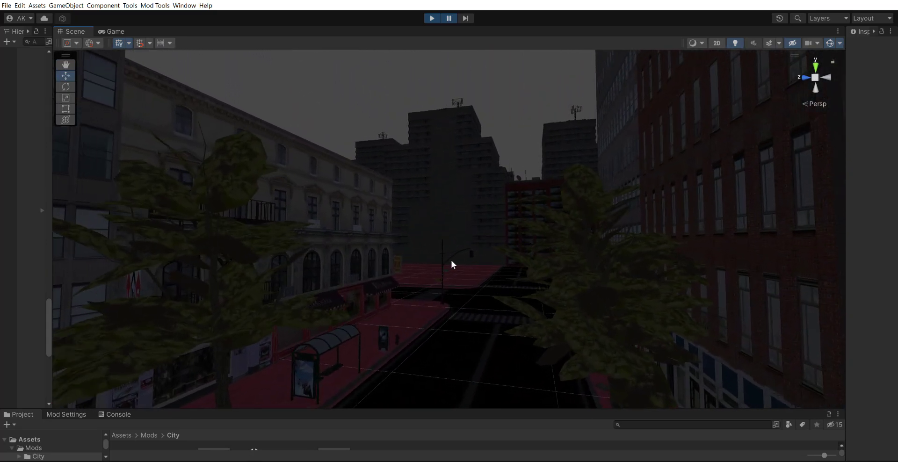
{"action": "scroll", "coordinate": [465, 263], "scroll_direction": "up", "scroll_amount": 8}
{"action": "scroll", "coordinate": [465, 263], "scroll_direction": "up", "scroll_amount": 5}
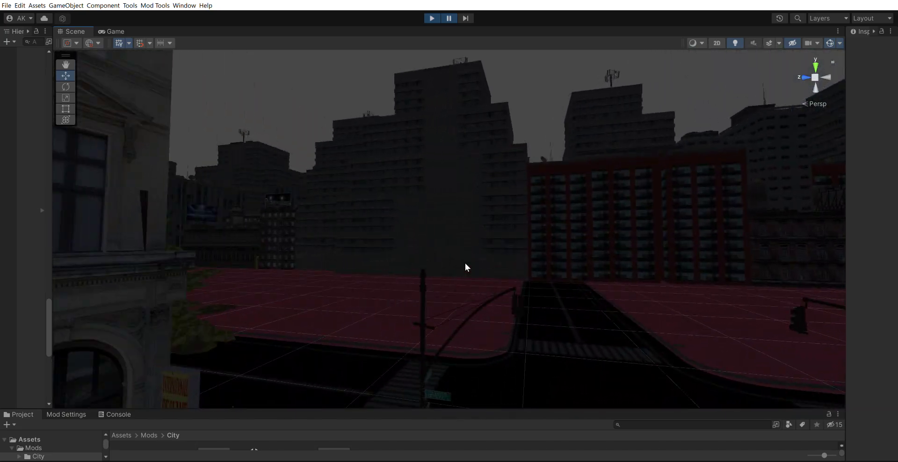
Survey the empty paved blocks along the city's outer road and the rooftops behind them from above.
{"action": "right_click_drag", "start_coordinate": [465, 263], "coordinate": [301, 269]}
{"action": "key", "text": "Right"}
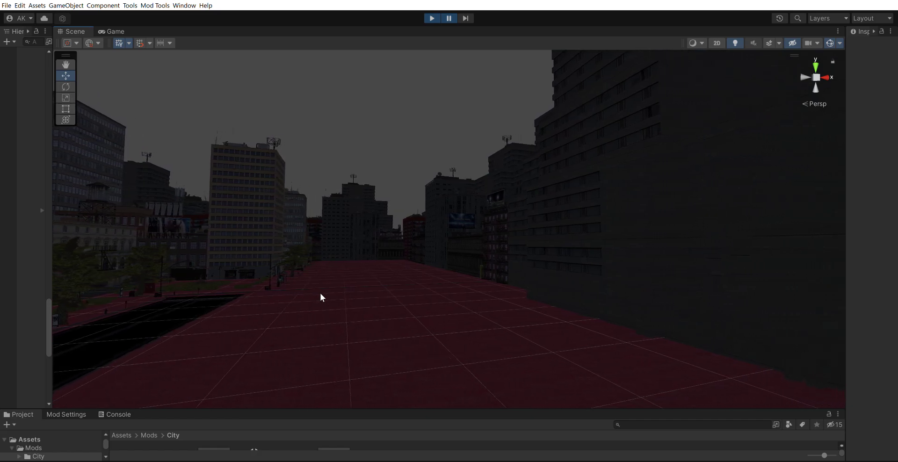
{"action": "right_click_drag", "start_coordinate": [417, 276], "coordinate": [361, 317]}
{"action": "key", "text": "Up"}
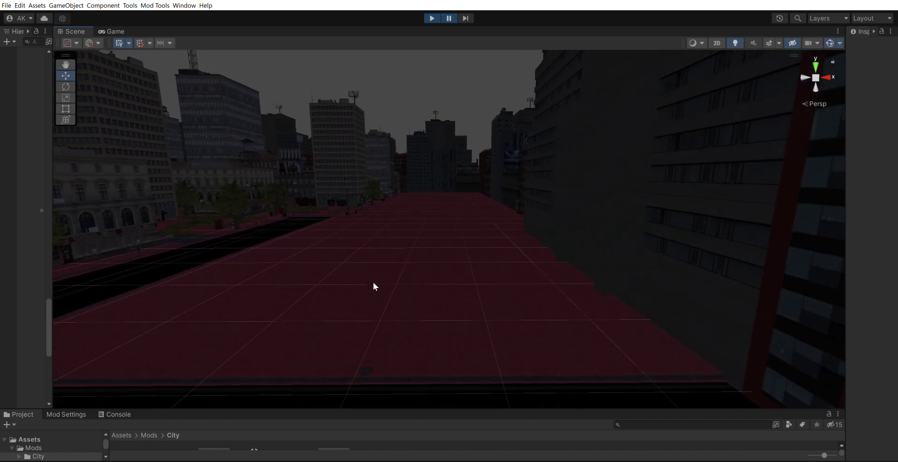
{"action": "key", "text": "Up"}
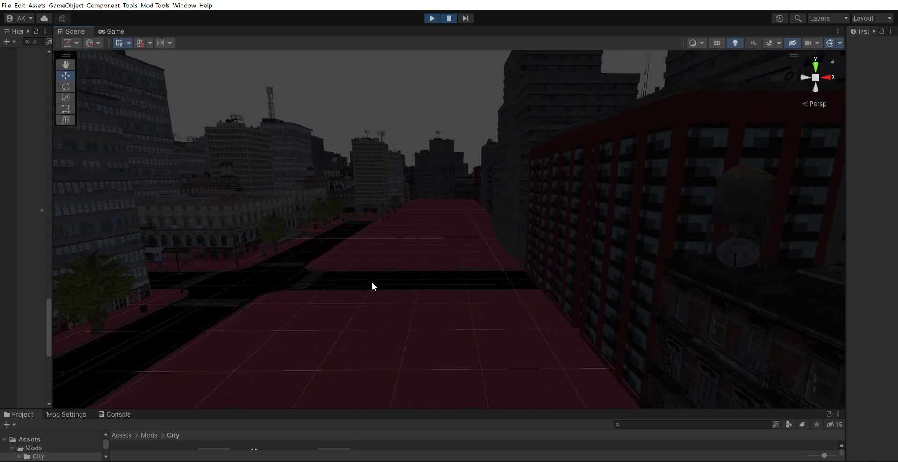
{"action": "key", "text": "Up"}
{"action": "right_click_drag", "start_coordinate": [441, 268], "coordinate": [268, 342]}
{"action": "key", "text": "Down"}
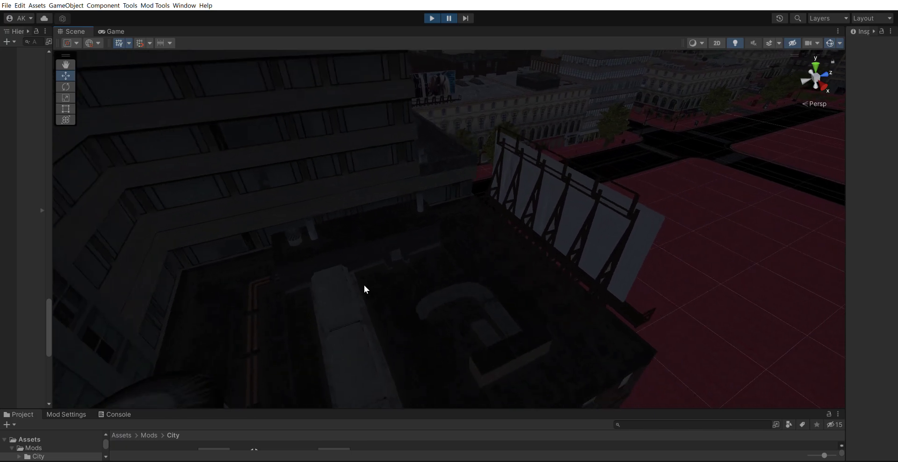
{"action": "key", "text": "Down"}
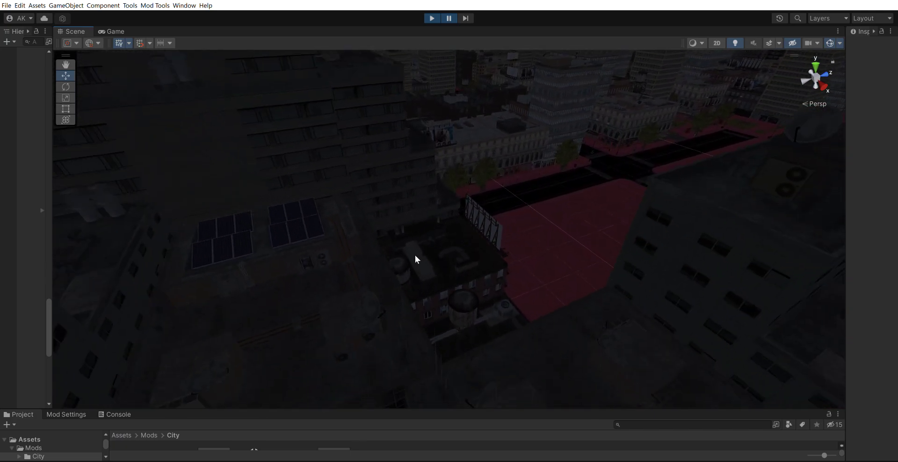
{"action": "right_click_drag", "start_coordinate": [416, 256], "coordinate": [492, 210]}
{"action": "key", "text": "Up"}
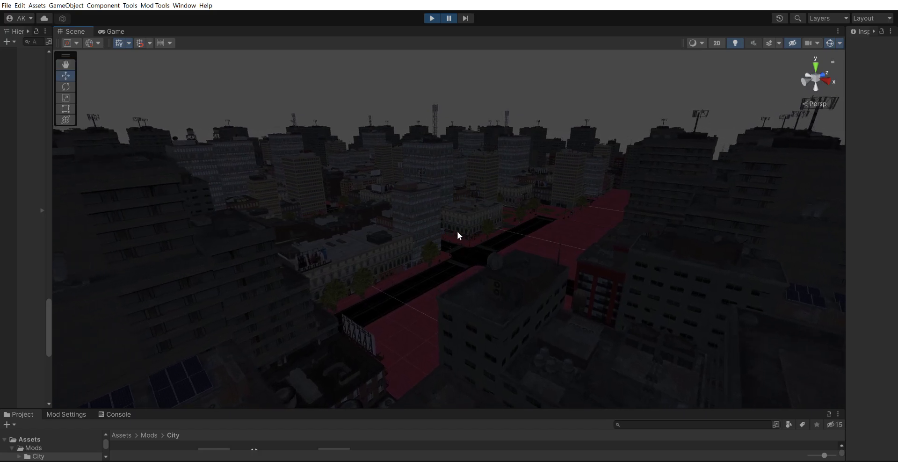
{"action": "key", "text": "Up"}
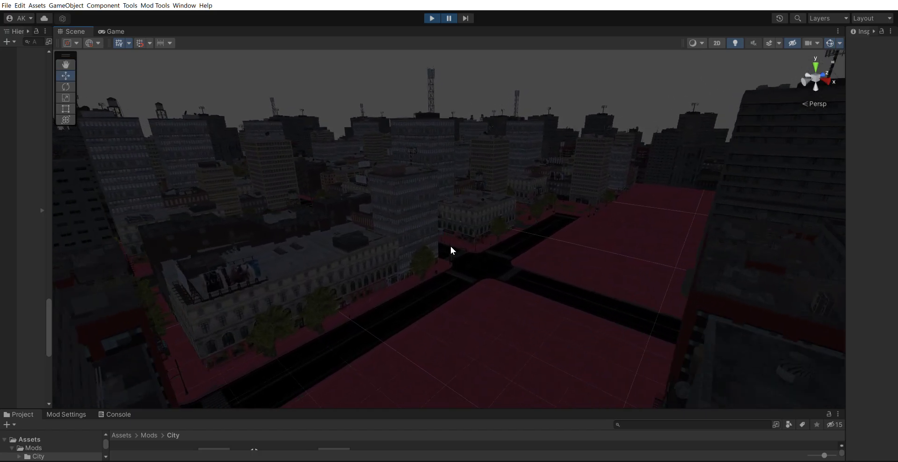
Examine the corner building with the fire escape and the office towers and rooftops beyond it.
{"action": "scroll", "coordinate": [451, 246], "scroll_direction": "up", "scroll_amount": 10}
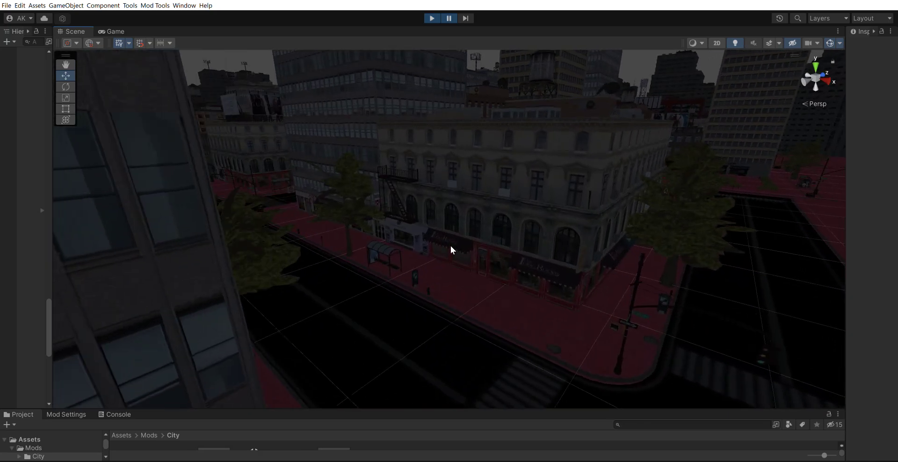
{"action": "right_click_drag", "start_coordinate": [451, 245], "coordinate": [475, 177]}
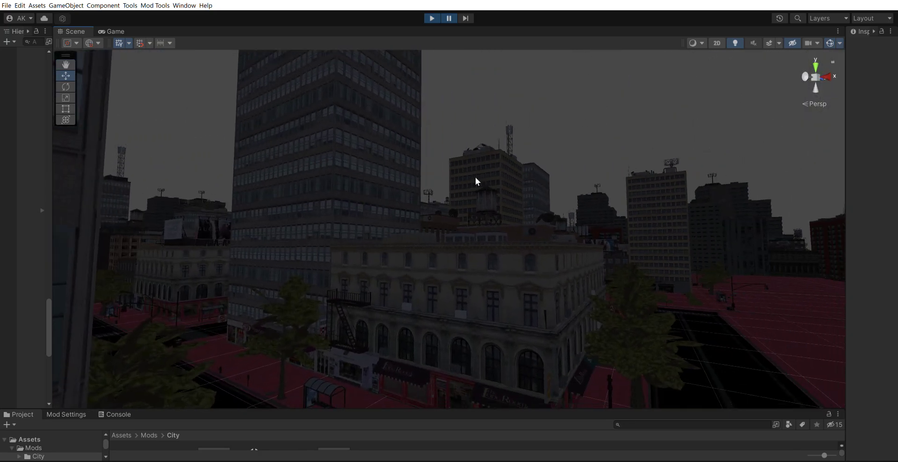
{"action": "key", "text": "Up"}
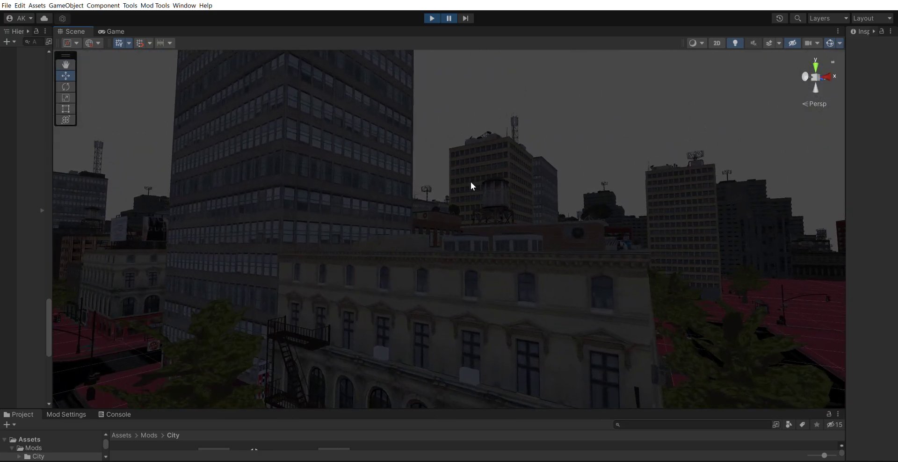
{"action": "scroll", "coordinate": [459, 214], "scroll_direction": "up", "scroll_amount": 6}
{"action": "right_click_drag", "start_coordinate": [459, 214], "coordinate": [431, 237]}
{"action": "scroll", "coordinate": [448, 153], "scroll_direction": "up", "scroll_amount": 2}
{"action": "scroll", "coordinate": [447, 152], "scroll_direction": "up", "scroll_amount": 8}
{"action": "key", "text": "Up"}
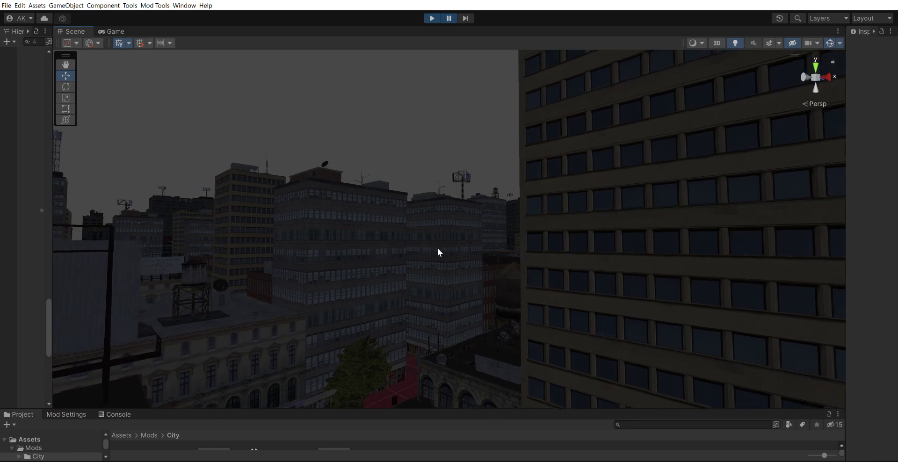
{"action": "key", "text": "Up"}
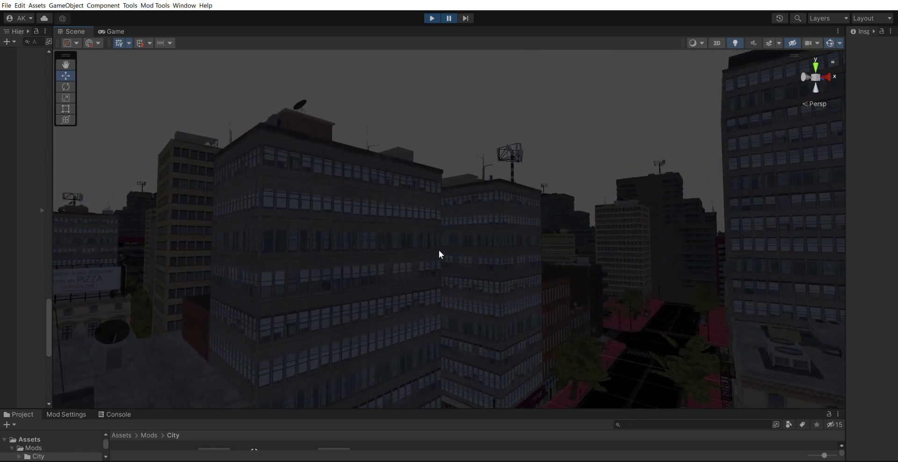
{"action": "key", "text": "Up"}
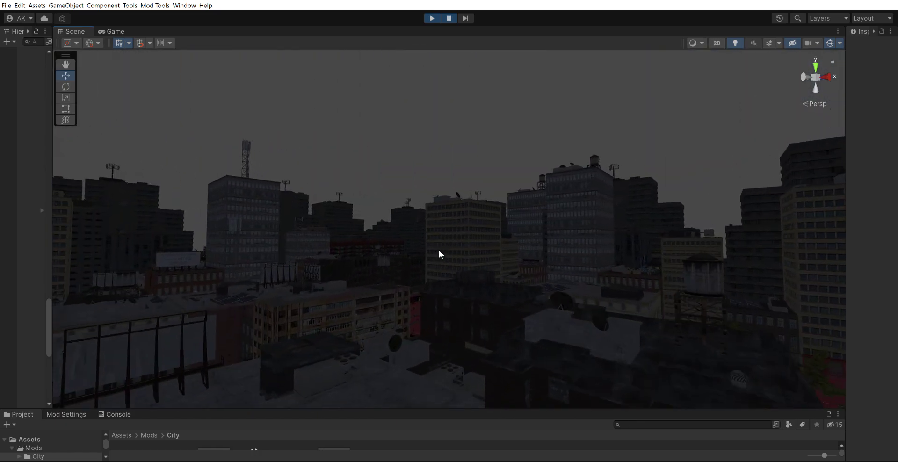
{"action": "key", "text": "Up"}
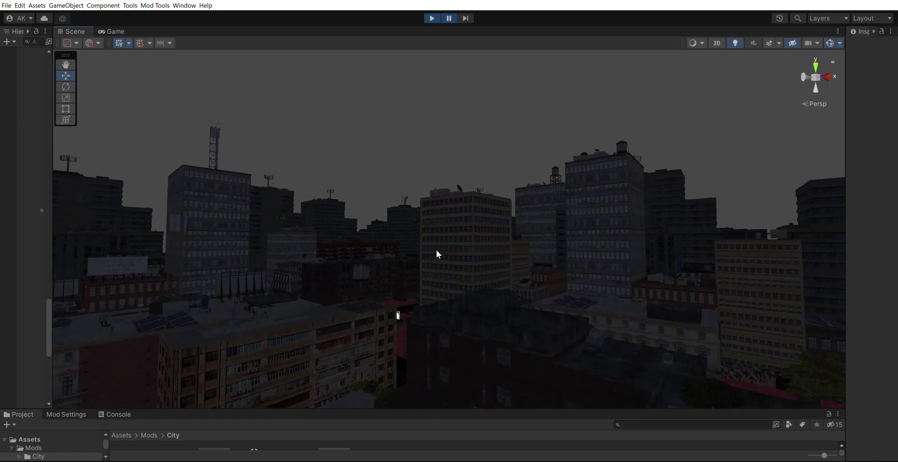
Inspect the skyline in another direction at rooftop height, passing the solar panels, billboards, water towers and high-rises.
{"action": "right_click_drag", "start_coordinate": [436, 250], "coordinate": [325, 332]}
{"action": "right_click_drag", "start_coordinate": [523, 269], "coordinate": [408, 187]}
{"action": "key", "text": "Up"}
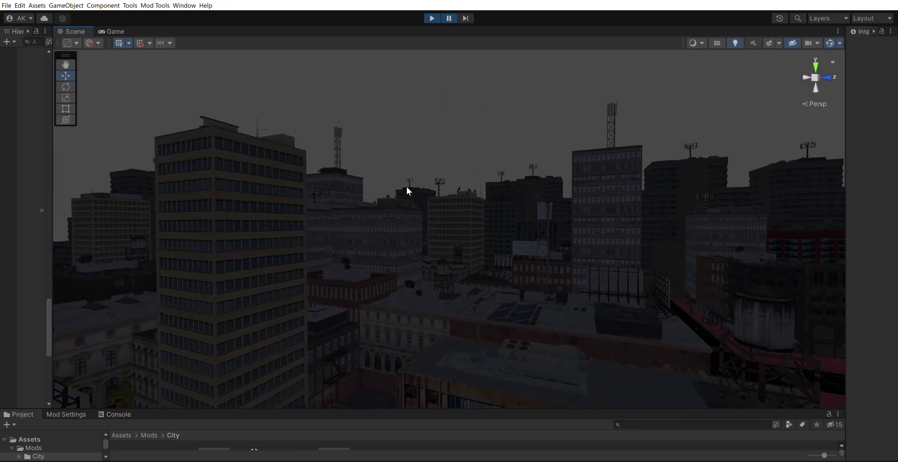
{"action": "key", "text": "Up"}
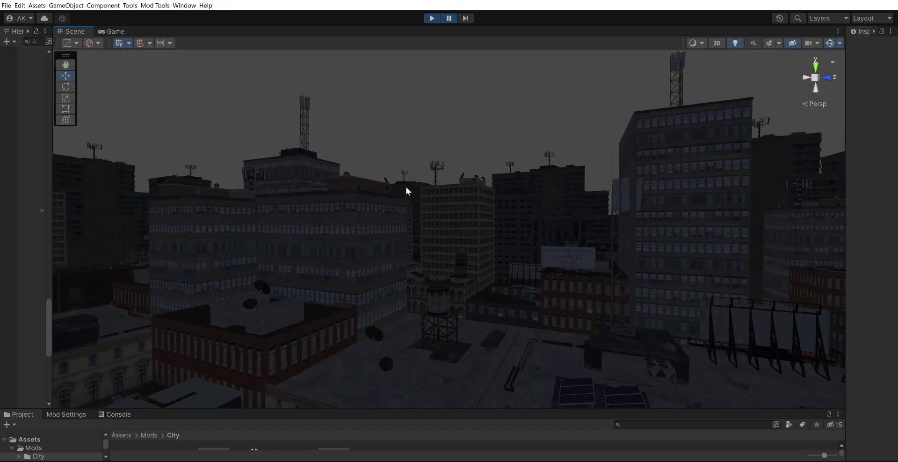
{"action": "key", "text": "Up"}
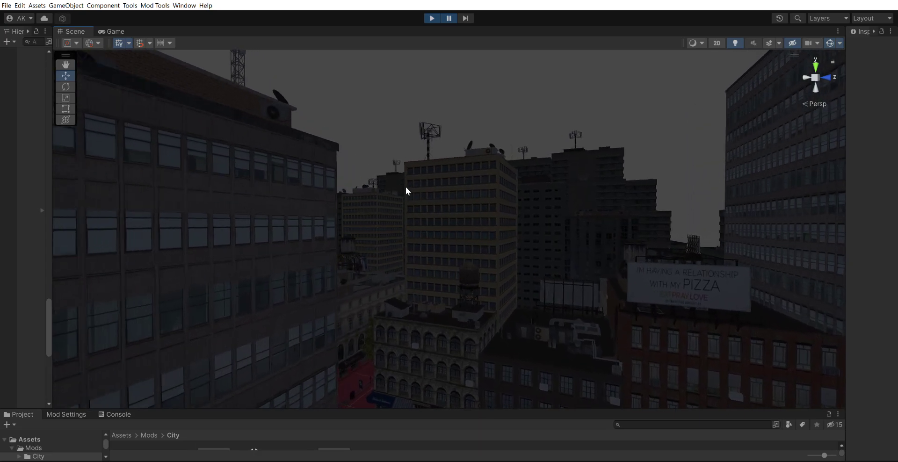
{"action": "key", "text": "Up"}
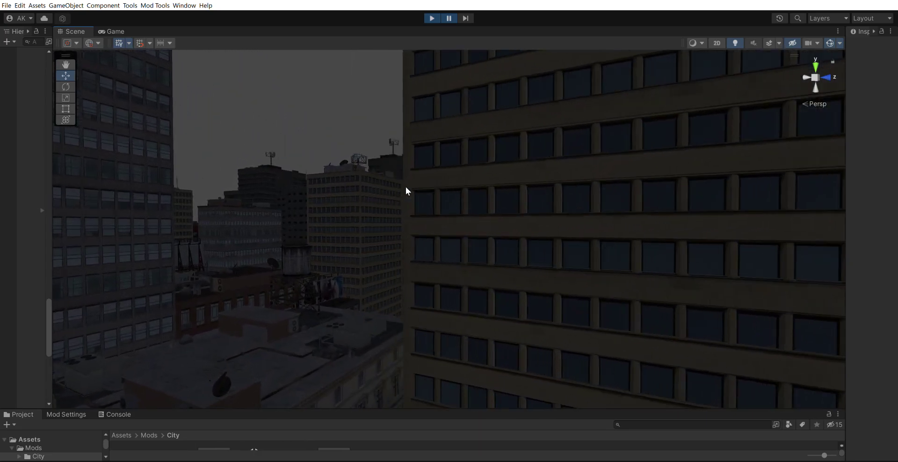
{"action": "key", "text": "Up"}
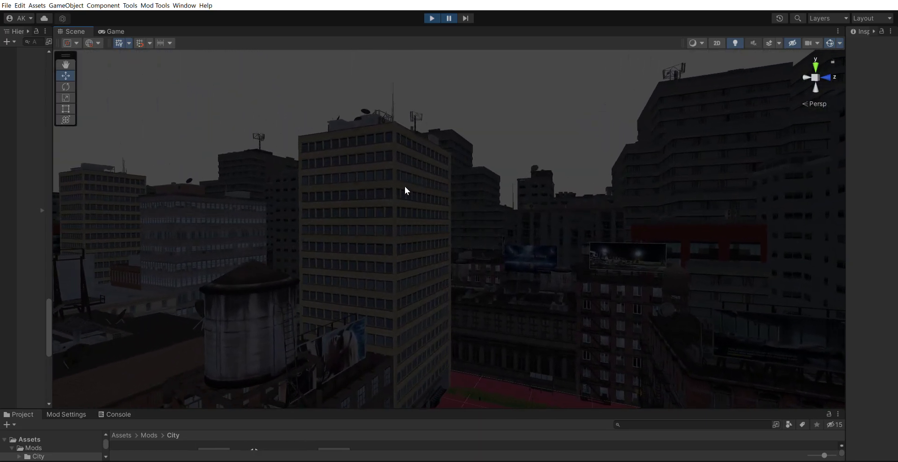
Examine the rooftop billboards, water towers and facades between the high-rises at close range.
{"action": "key", "text": "Up"}
{"action": "right_click_drag", "start_coordinate": [409, 194], "coordinate": [490, 211]}
{"action": "key", "text": "Up"}
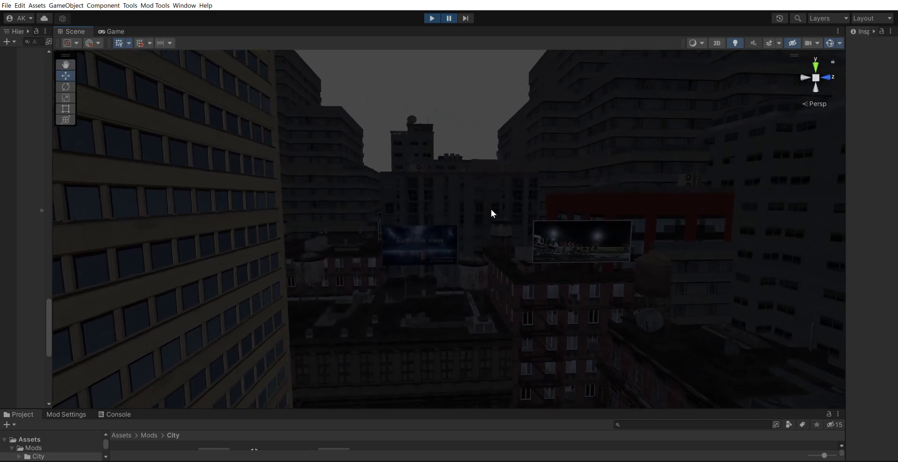
{"action": "key", "text": "Up"}
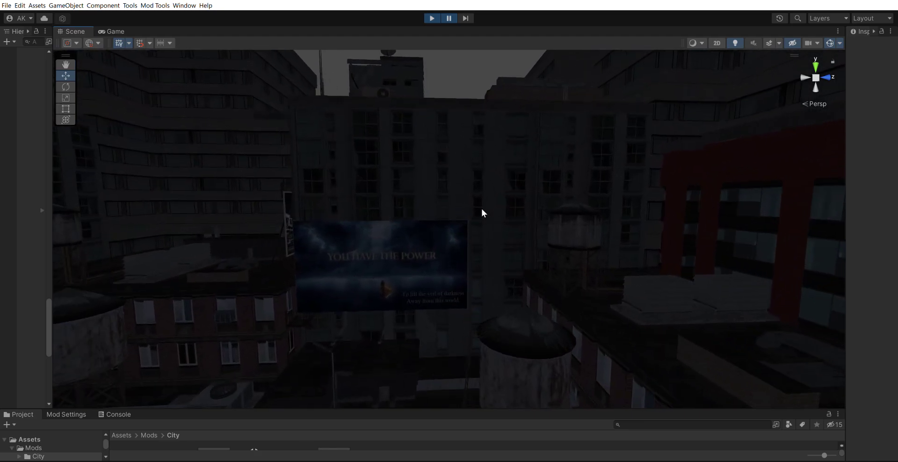
Inspect the plaza around the bus shelter, the Coca-Cola wall advert and the La Cantine storefront.
{"action": "right_click_drag", "start_coordinate": [482, 209], "coordinate": [107, 166]}
{"action": "right_click_drag", "start_coordinate": [437, 241], "coordinate": [385, 339]}
{"action": "scroll", "coordinate": [459, 278], "scroll_direction": "up", "scroll_amount": 10}
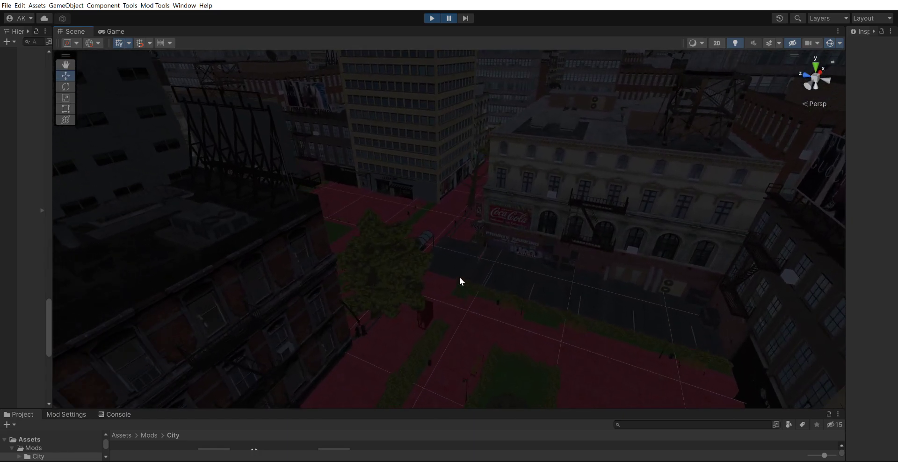
{"action": "scroll", "coordinate": [458, 278], "scroll_direction": "up", "scroll_amount": 5}
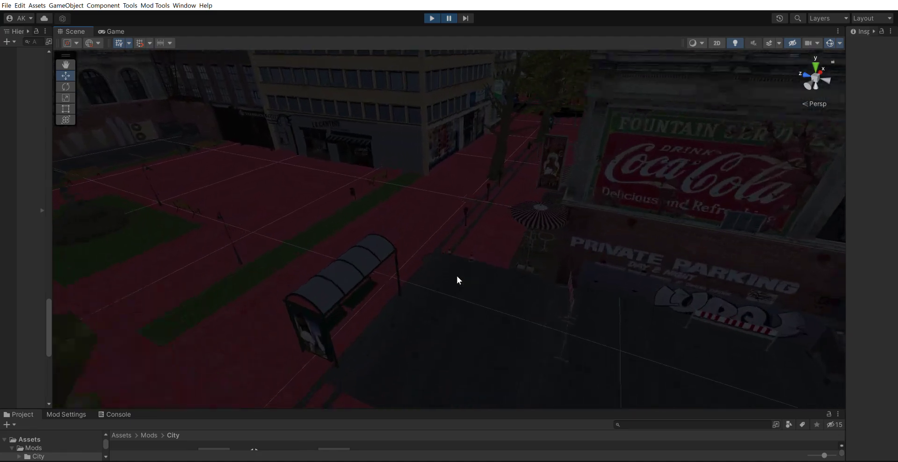
{"action": "right_click_drag", "start_coordinate": [457, 278], "coordinate": [395, 211]}
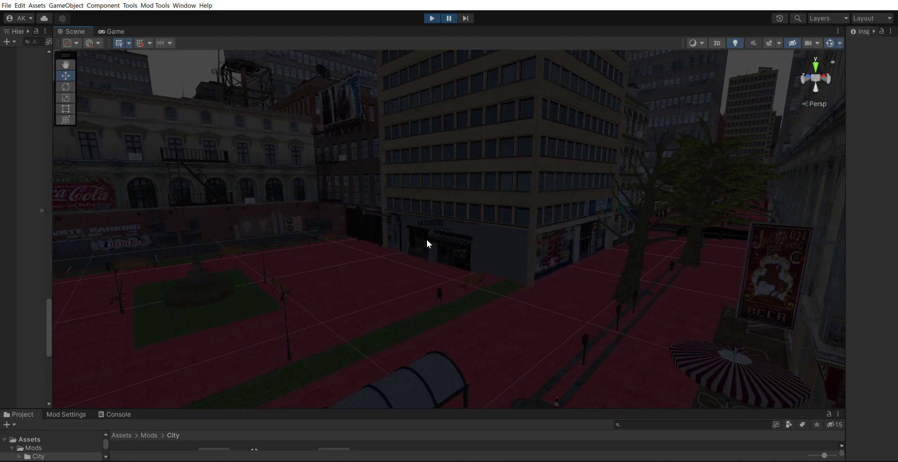
{"action": "scroll", "coordinate": [442, 242], "scroll_direction": "up", "scroll_amount": 10}
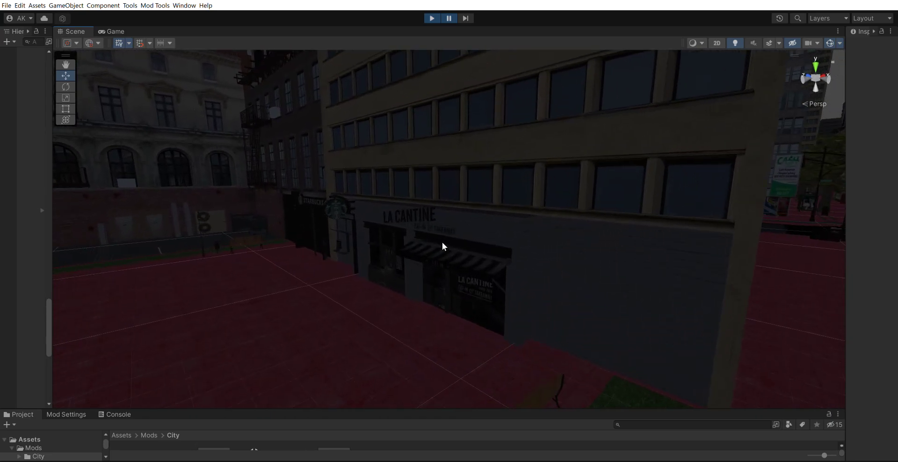
Follow the tree-lined shopping street at ground level past its storefronts to the crossing with traffic lights.
{"action": "right_click_drag", "start_coordinate": [513, 232], "coordinate": [402, 244]}
{"action": "scroll", "coordinate": [414, 210], "scroll_direction": "up", "scroll_amount": 8}
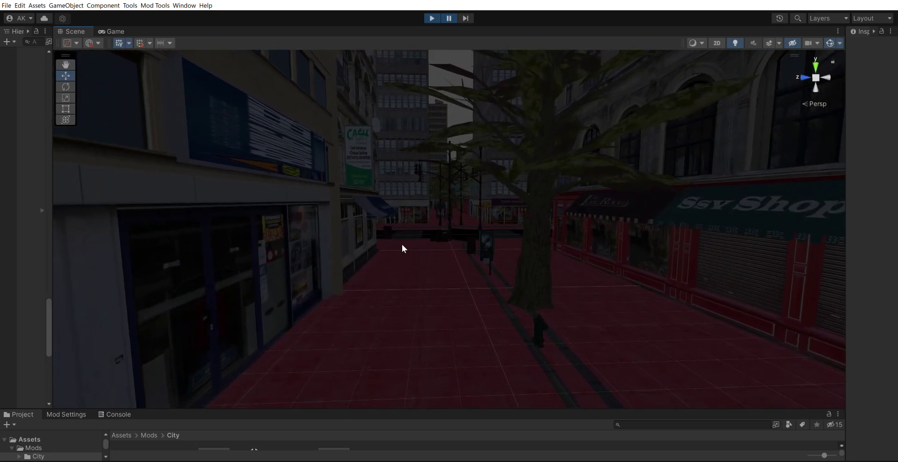
{"action": "scroll", "coordinate": [405, 237], "scroll_direction": "up", "scroll_amount": 10}
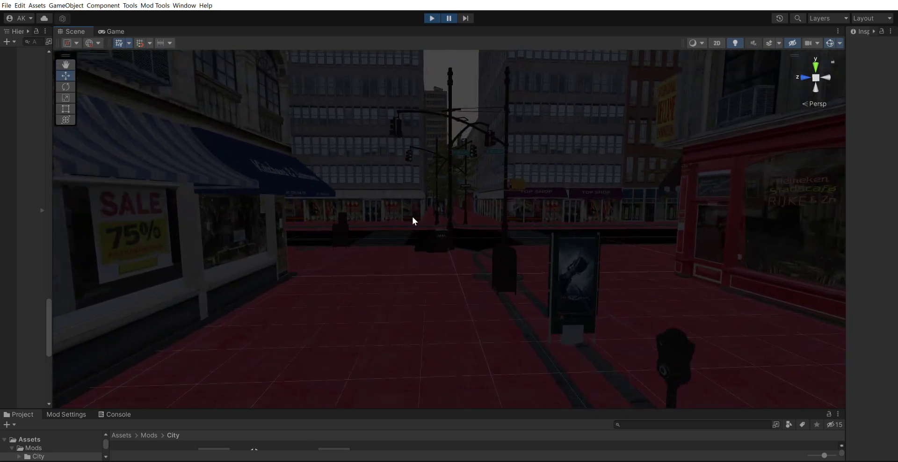
{"action": "scroll", "coordinate": [413, 221], "scroll_direction": "up", "scroll_amount": 5}
{"action": "right_click_drag", "start_coordinate": [414, 220], "coordinate": [312, 217]}
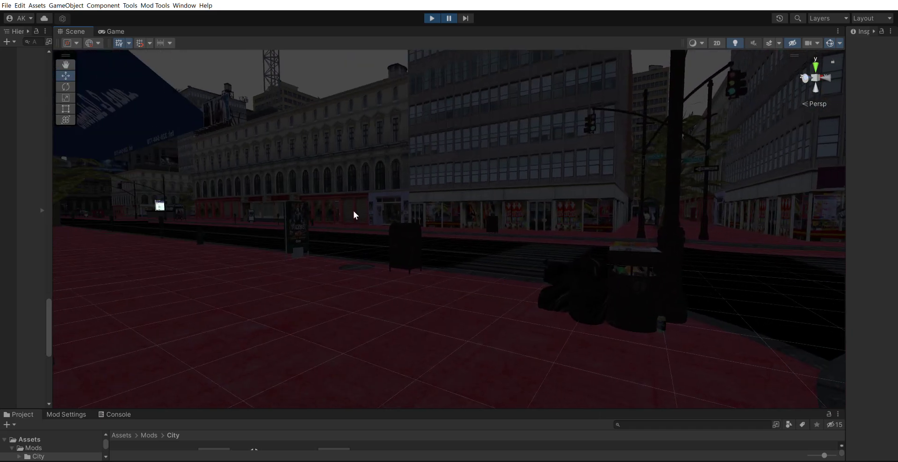
Inspect the road and sidewalks past the arched-window buildings and Best Pizza up to the Broadway intersection.
{"action": "scroll", "coordinate": [450, 217], "scroll_direction": "up", "scroll_amount": 10}
{"action": "right_click_drag", "start_coordinate": [451, 217], "coordinate": [297, 187]}
{"action": "scroll", "coordinate": [398, 215], "scroll_direction": "up", "scroll_amount": 5}
{"action": "scroll", "coordinate": [297, 187], "scroll_direction": "up", "scroll_amount": 5}
{"action": "right_click_drag", "start_coordinate": [386, 241], "coordinate": [414, 252]}
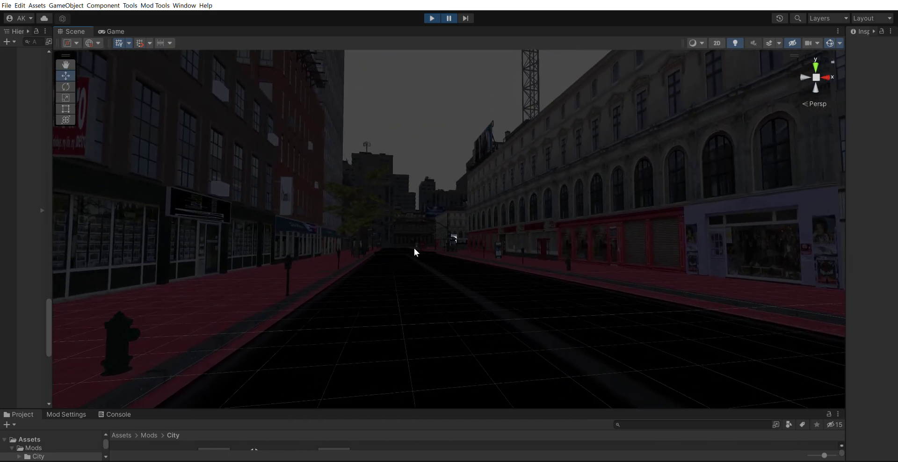
{"action": "scroll", "coordinate": [414, 249], "scroll_direction": "up", "scroll_amount": 10}
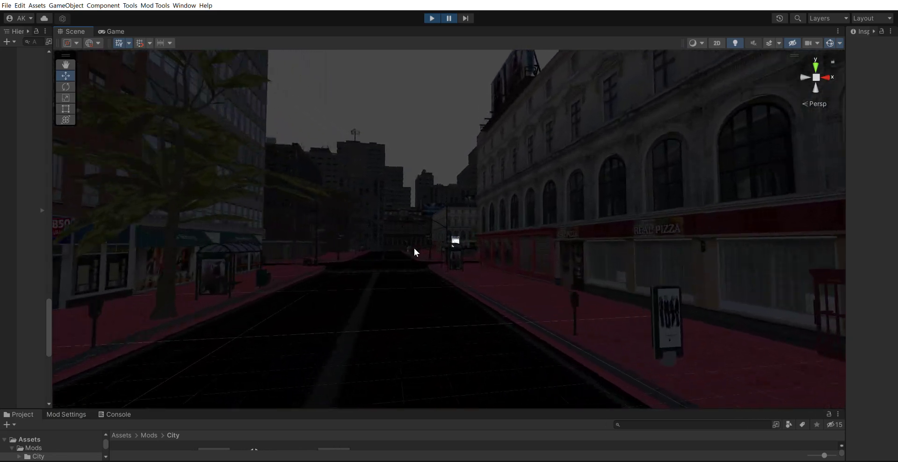
{"action": "key", "text": "Up"}
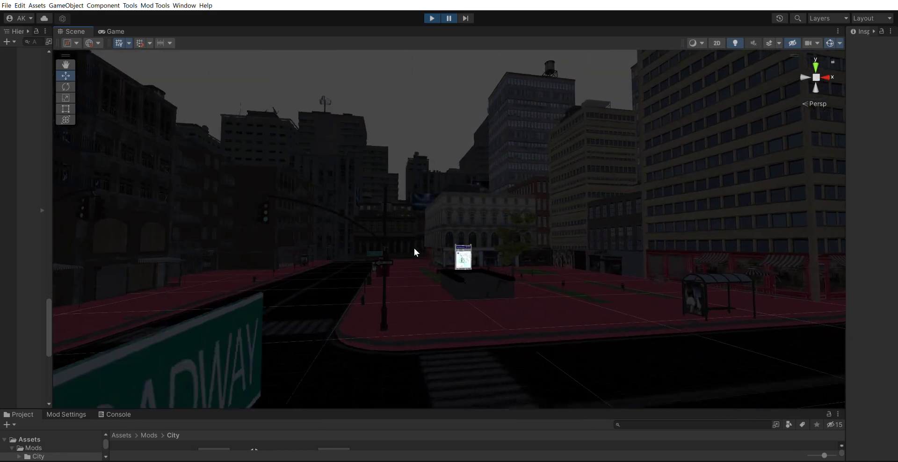
Examine the avenue between the two bus shelters and its striped crosswalks at street level.
{"action": "right_click_drag", "start_coordinate": [414, 252], "coordinate": [605, 266]}
{"action": "key", "text": "Up"}
{"action": "key", "text": "Up"}
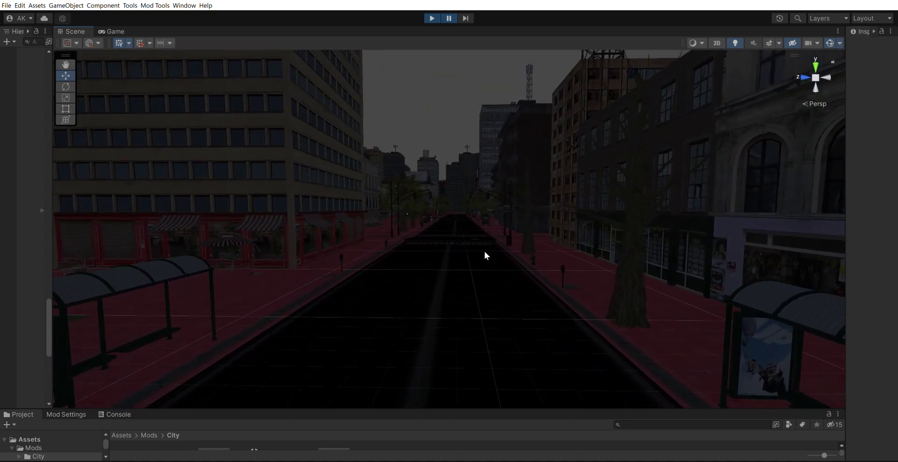
{"action": "key", "text": "Up"}
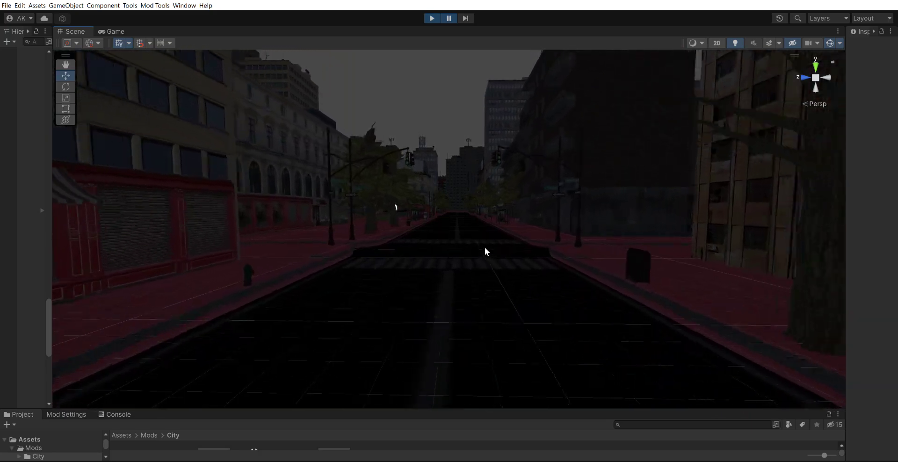
Inspect the paved side street beside the weathered building, up to the lot with red-and-white barriers.
{"action": "right_click_drag", "start_coordinate": [484, 247], "coordinate": [536, 287]}
{"action": "key", "text": "Up"}
{"action": "key", "text": "Up"}
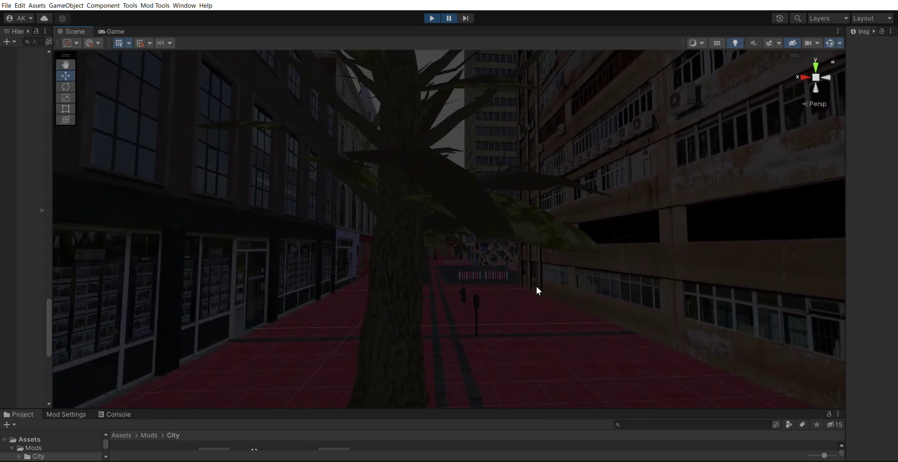
{"action": "key", "text": "Up"}
{"action": "key", "text": "Up"}
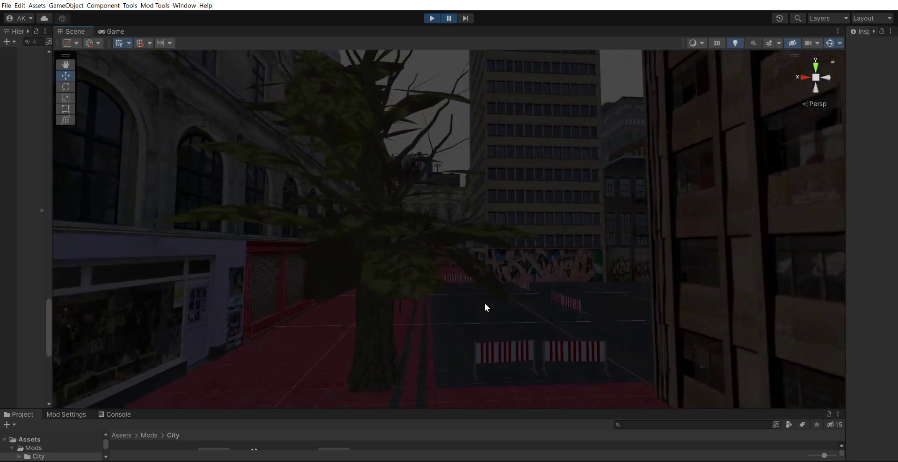
Examine the red corner shopfronts and the paved junction with the street lamps beyond them.
{"action": "right_click_drag", "start_coordinate": [485, 303], "coordinate": [371, 321]}
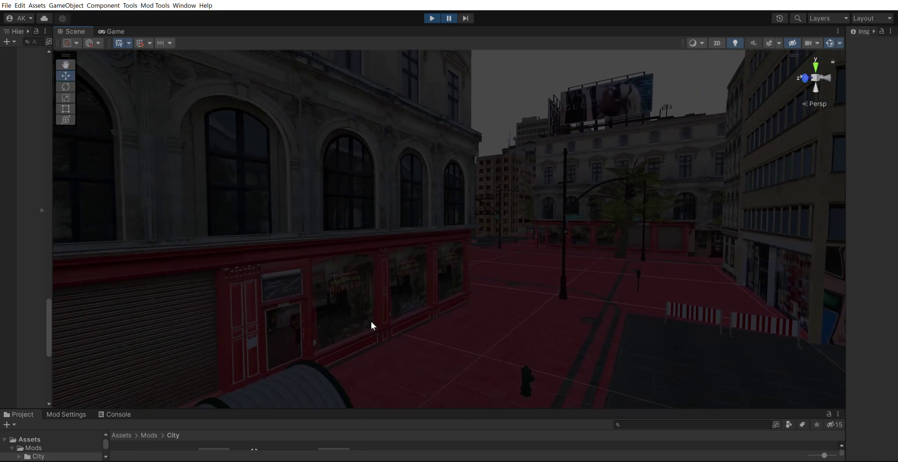
{"action": "scroll", "coordinate": [408, 310], "scroll_direction": "up", "scroll_amount": 4}
{"action": "key", "text": "Right"}
{"action": "key", "text": "Up"}
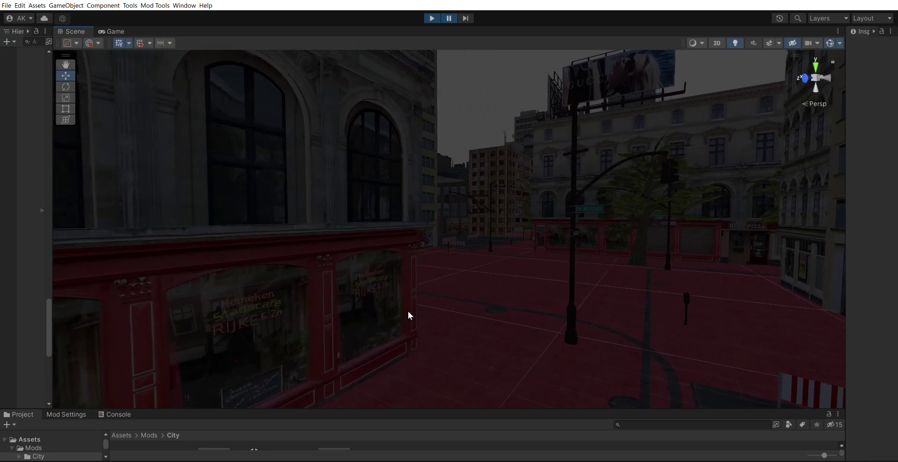
{"action": "key", "text": "Up"}
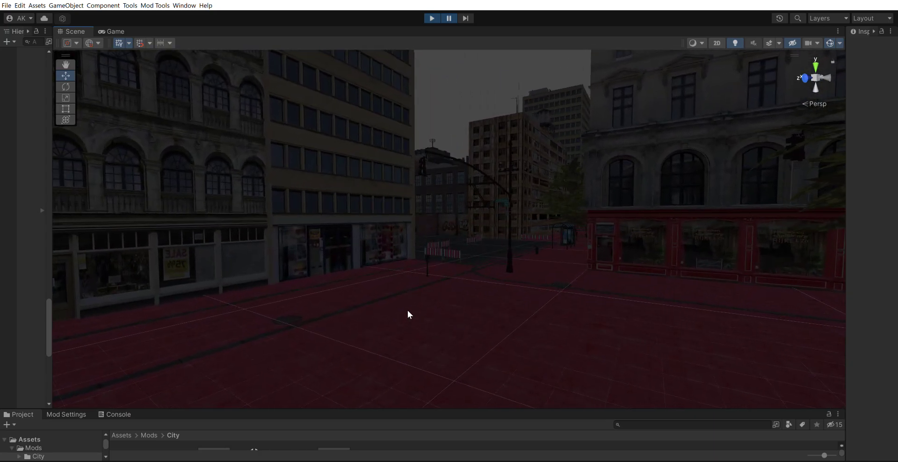
{"action": "key", "text": "Up"}
Inspect the weathered facade with air conditioners and follow its side street to the next intersection.
{"action": "right_click_drag", "start_coordinate": [406, 310], "coordinate": [601, 280]}
{"action": "key", "text": "w"}
{"action": "right_click_drag", "start_coordinate": [495, 277], "coordinate": [433, 310]}
{"action": "scroll", "coordinate": [433, 309], "scroll_direction": "up", "scroll_amount": 10}
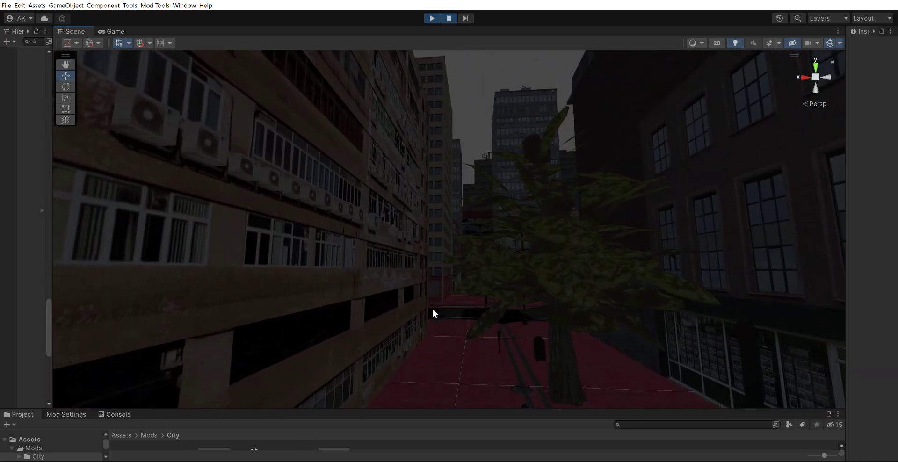
{"action": "key", "text": "Up"}
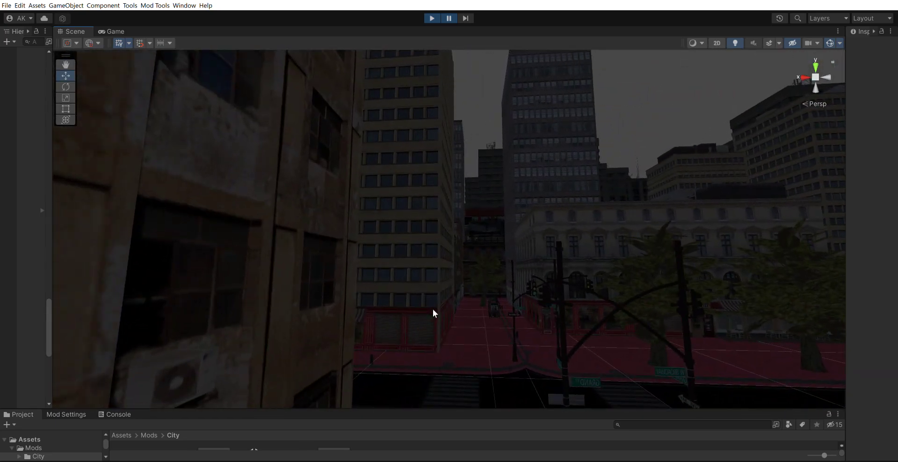
Examine the crosswalk intersection from above and pull back until the whole city layout is in view.
{"action": "right_click_drag", "start_coordinate": [523, 300], "coordinate": [313, 31]}
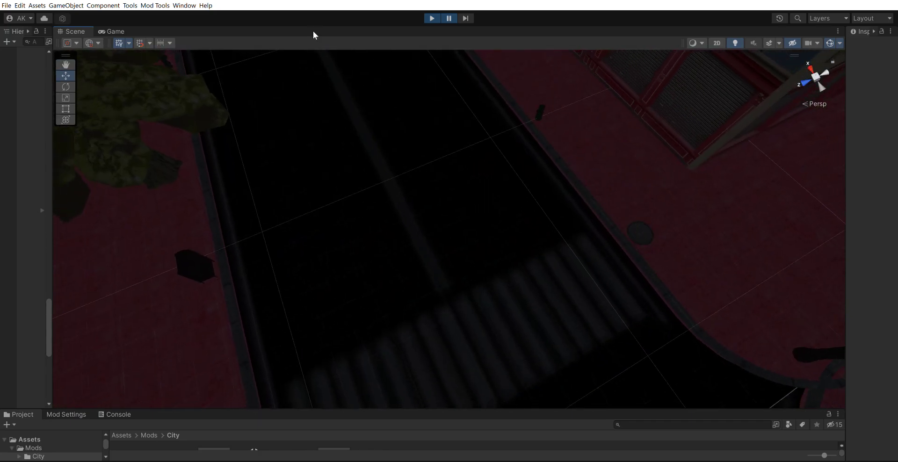
{"action": "key", "text": "Down"}
{"action": "scroll", "coordinate": [449, 229], "scroll_direction": "down", "scroll_amount": 15}
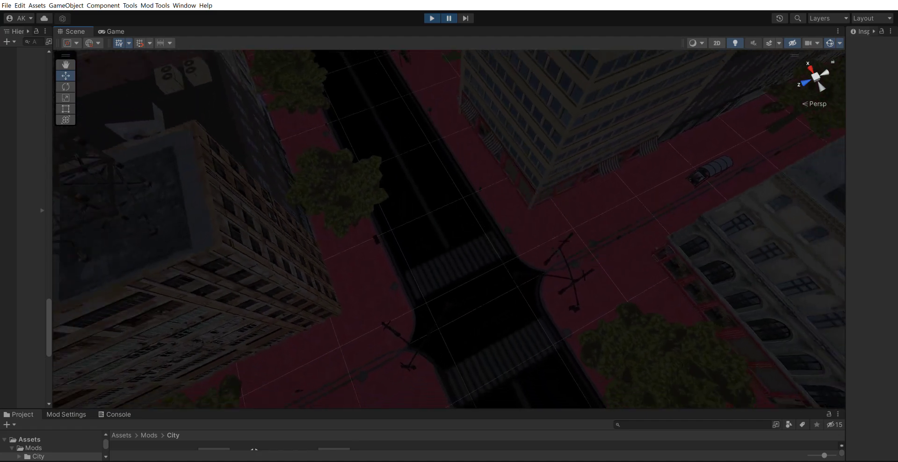
{"action": "key", "text": "Down"}
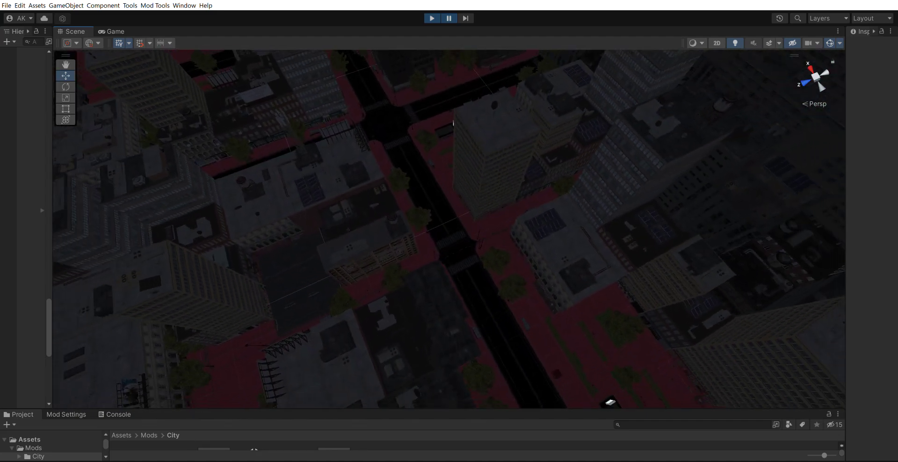
{"action": "key", "text": "Down"}
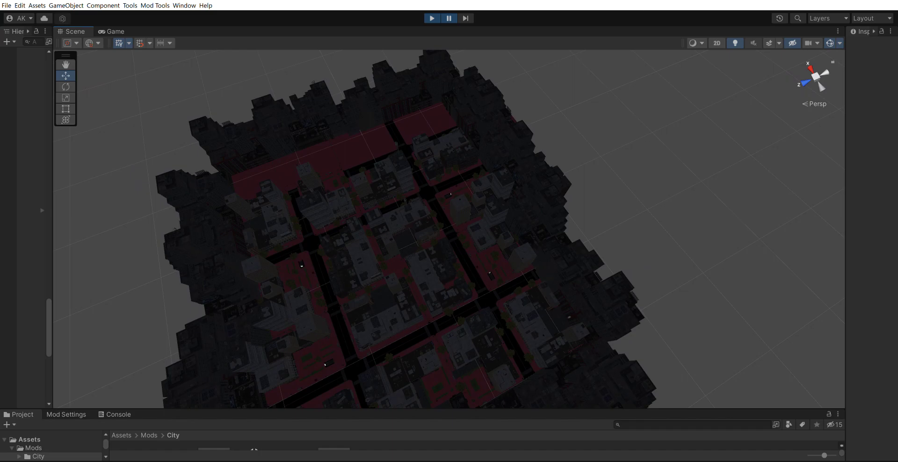
Survey the full city grid from overhead and from an oblique angle across its blocks and skyline.
{"action": "left_click_drag", "start_coordinate": [550, 286], "coordinate": [443, 322], "text": "alt"}
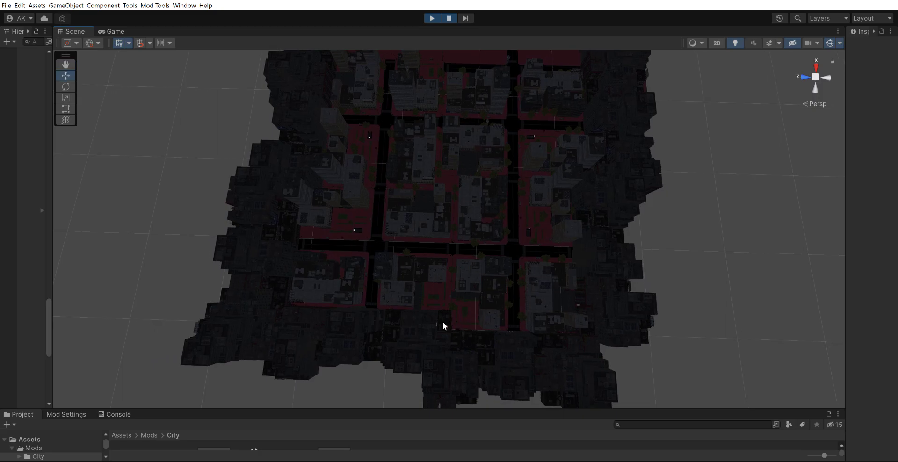
{"action": "key", "text": "Up"}
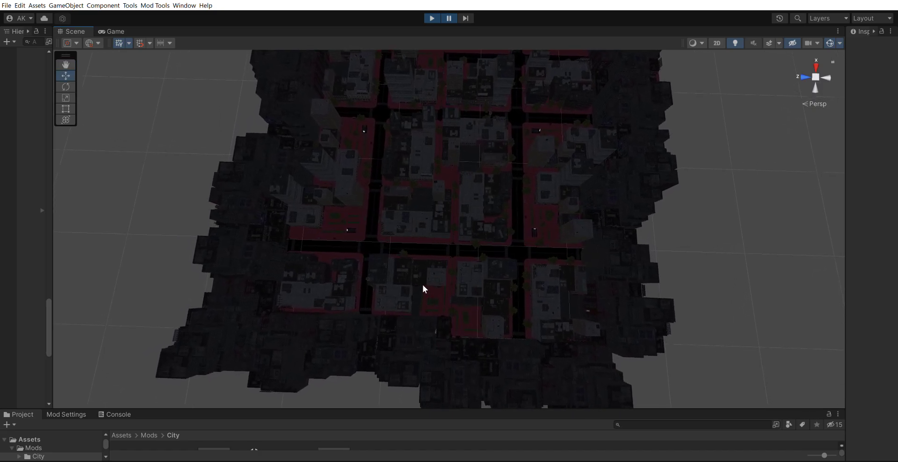
{"action": "key", "text": "Up"}
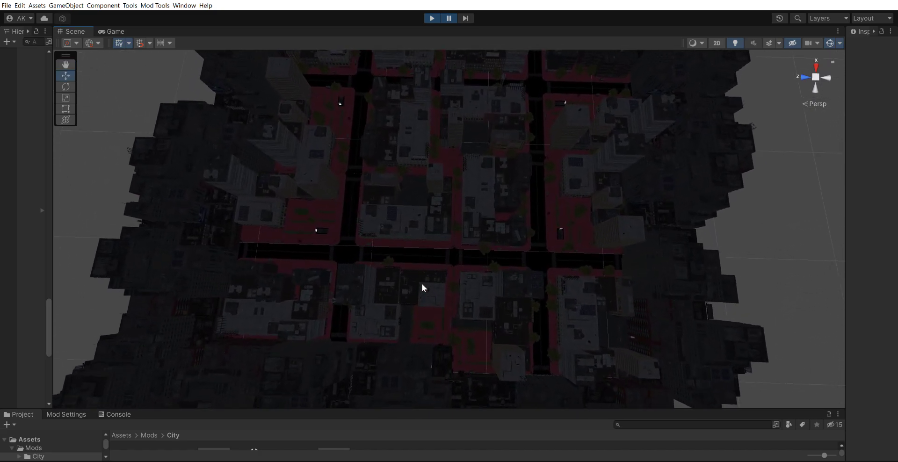
{"action": "key", "text": "Up"}
{"action": "left_click_drag", "start_coordinate": [422, 284], "coordinate": [181, 141], "text": "alt"}
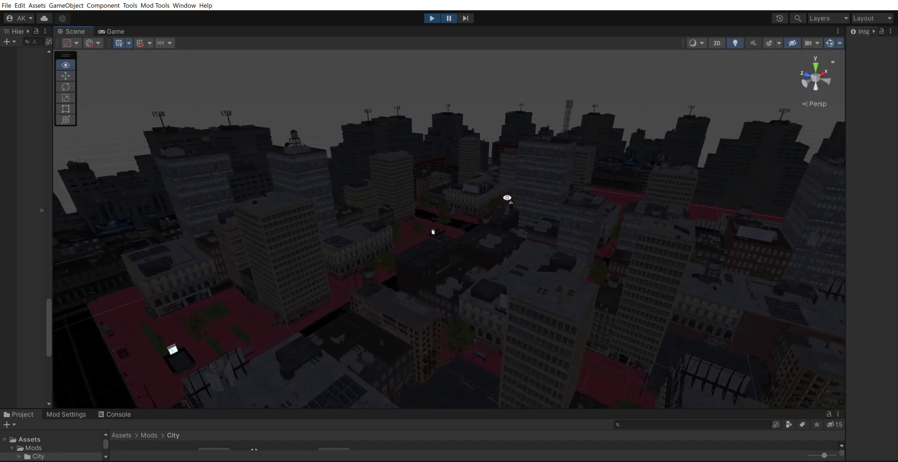